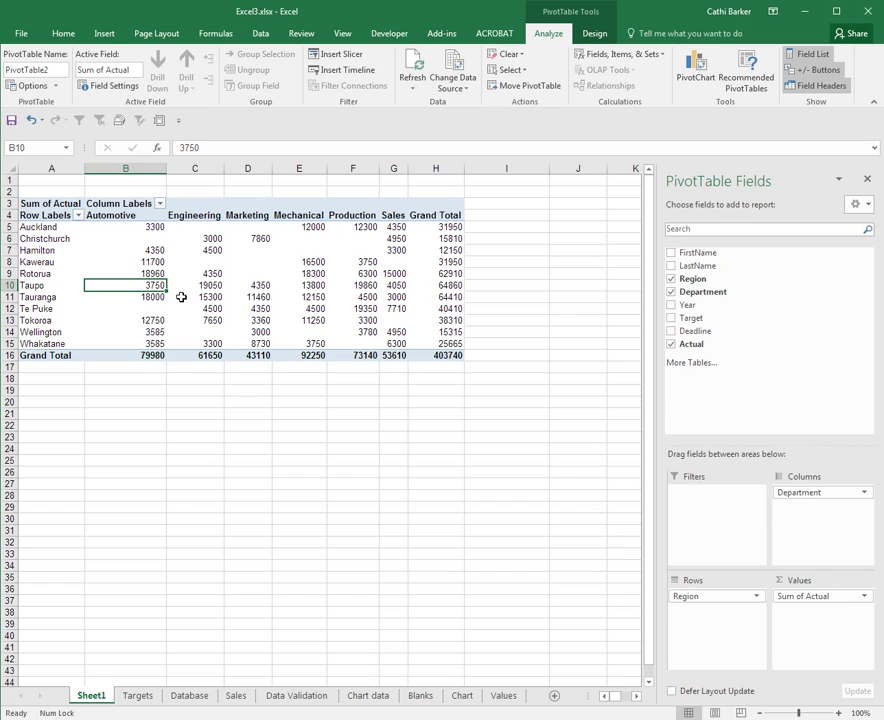
Move the Department field from the pivot table's columns to its rows and place it above Region
{"action": "mouse_move", "coordinate": [174, 299]}
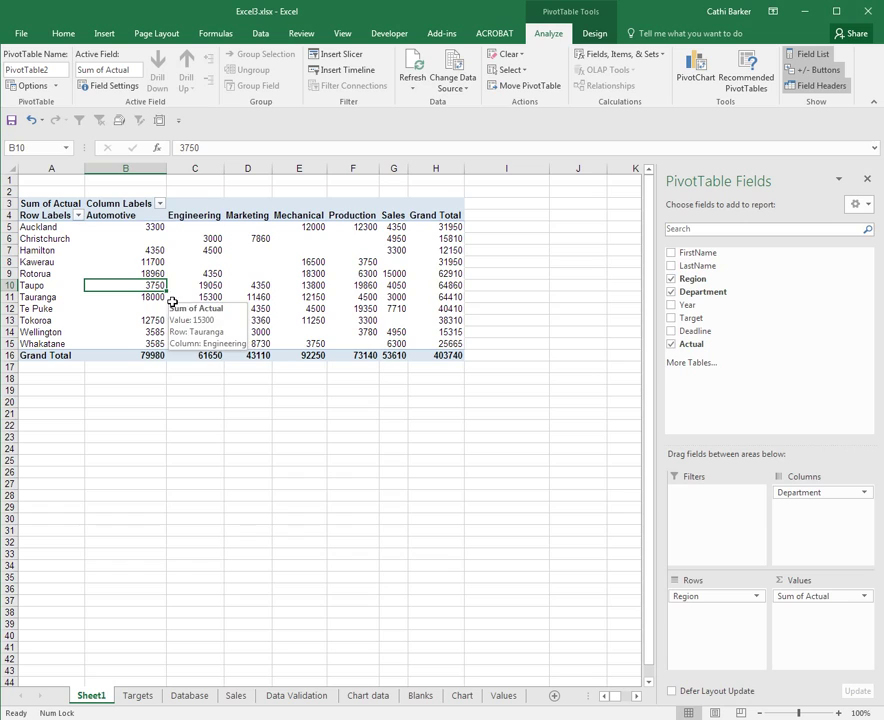
{"action": "mouse_move", "coordinate": [157, 318]}
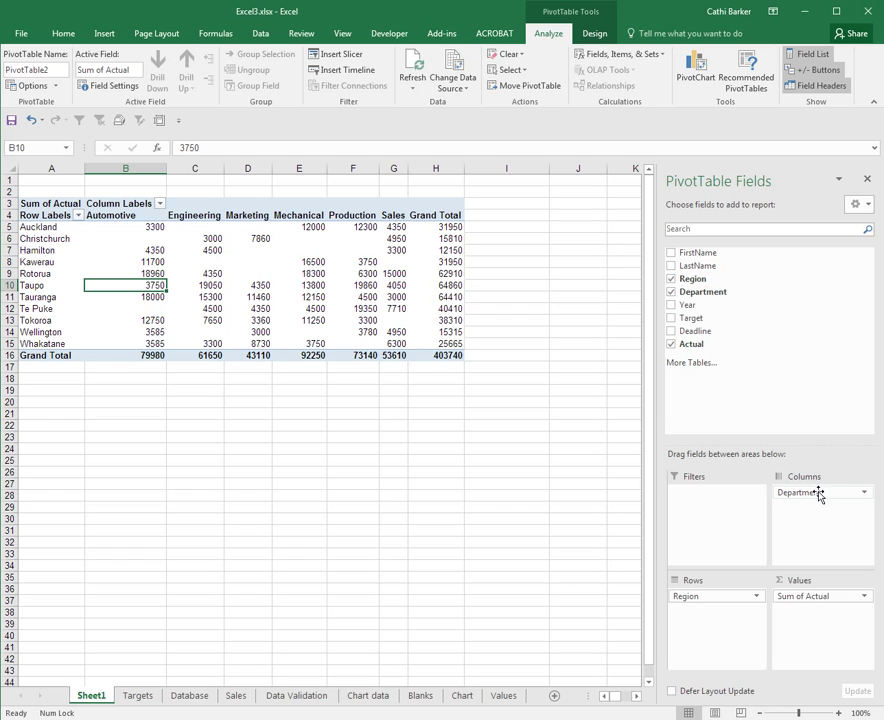
{"action": "left_click_drag", "start_coordinate": [817, 498], "coordinate": [723, 617]}
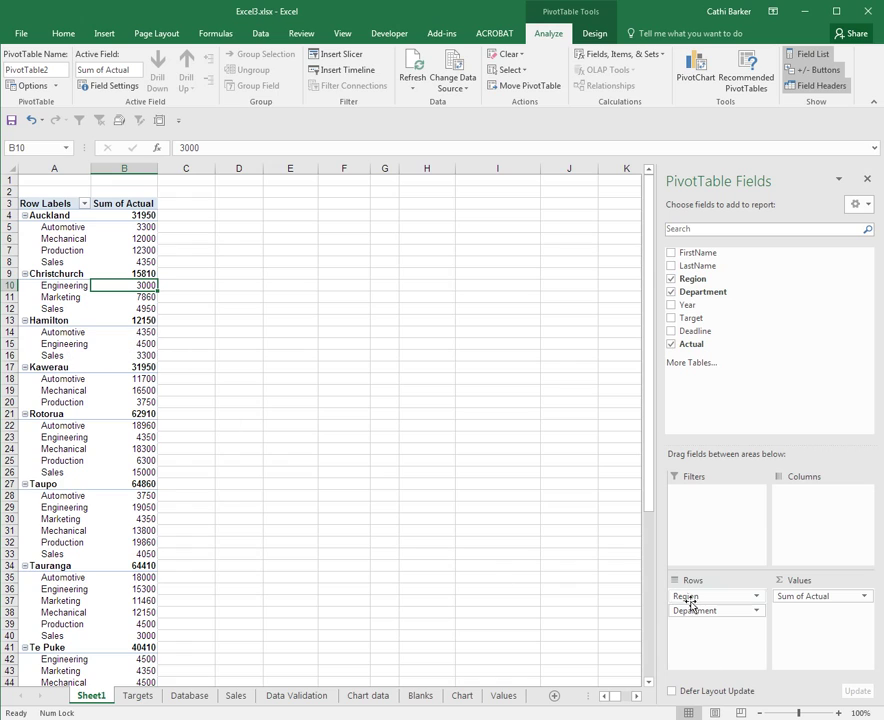
{"action": "left_click_drag", "start_coordinate": [691, 598], "coordinate": [705, 622]}
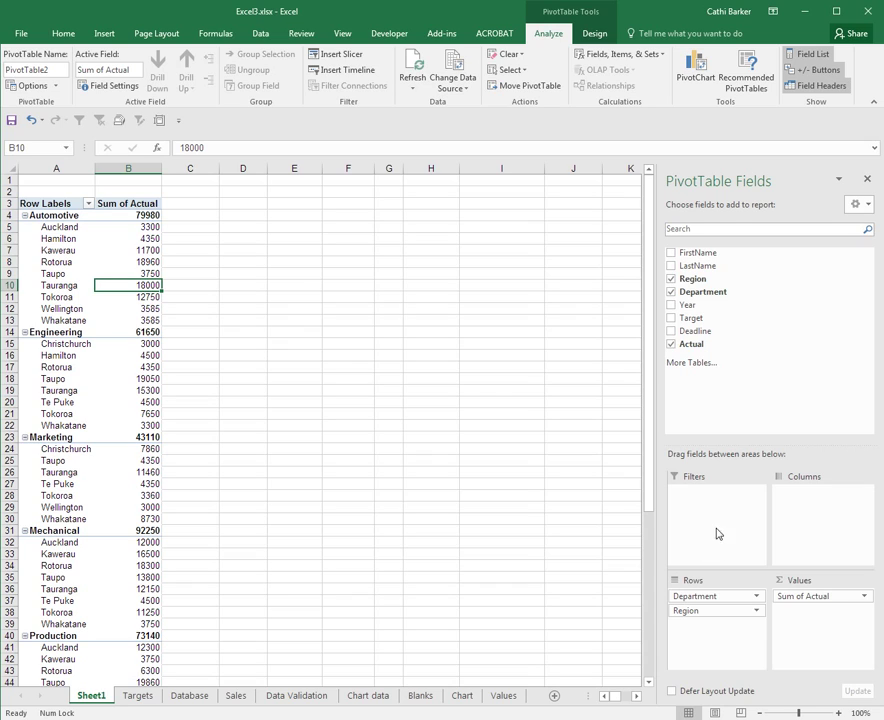
Add Year as a report filter and filter the pivot table to 2012
{"action": "left_click_drag", "start_coordinate": [696, 309], "coordinate": [703, 510]}
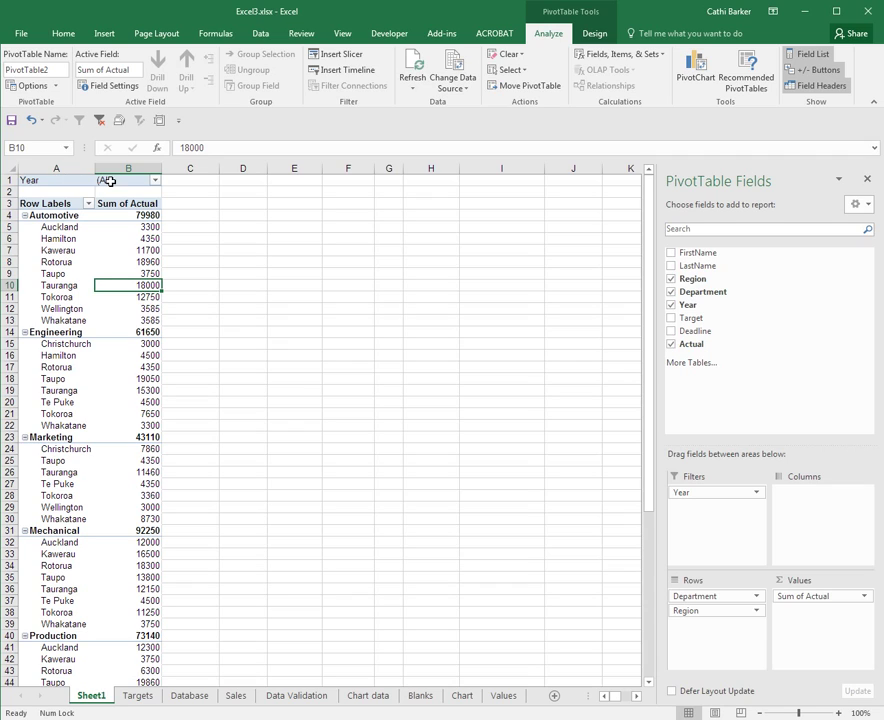
{"action": "left_click", "coordinate": [155, 181]}
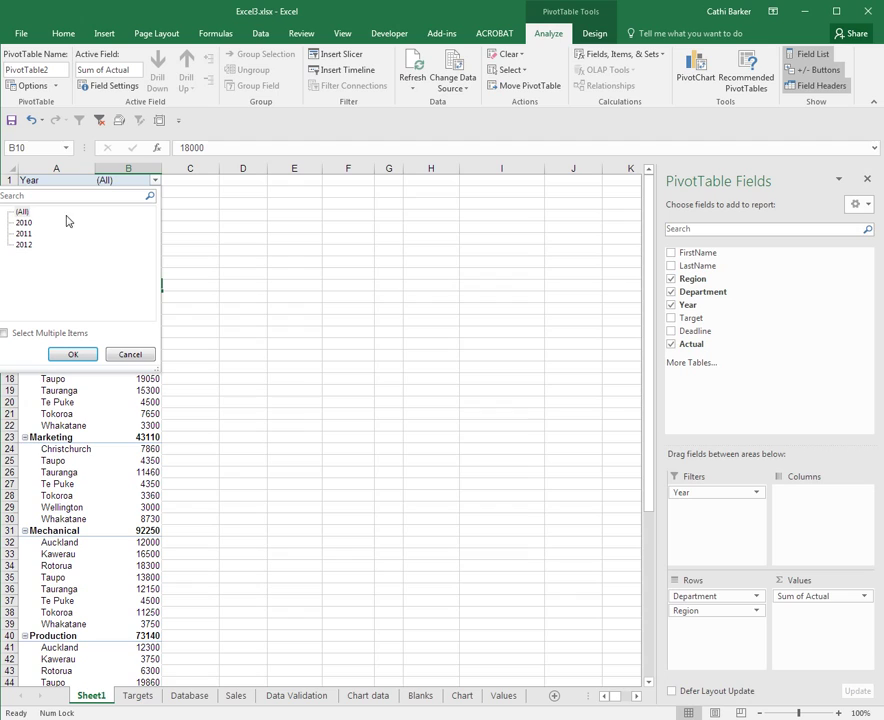
{"action": "left_click", "coordinate": [24, 246]}
{"action": "left_click", "coordinate": [74, 357]}
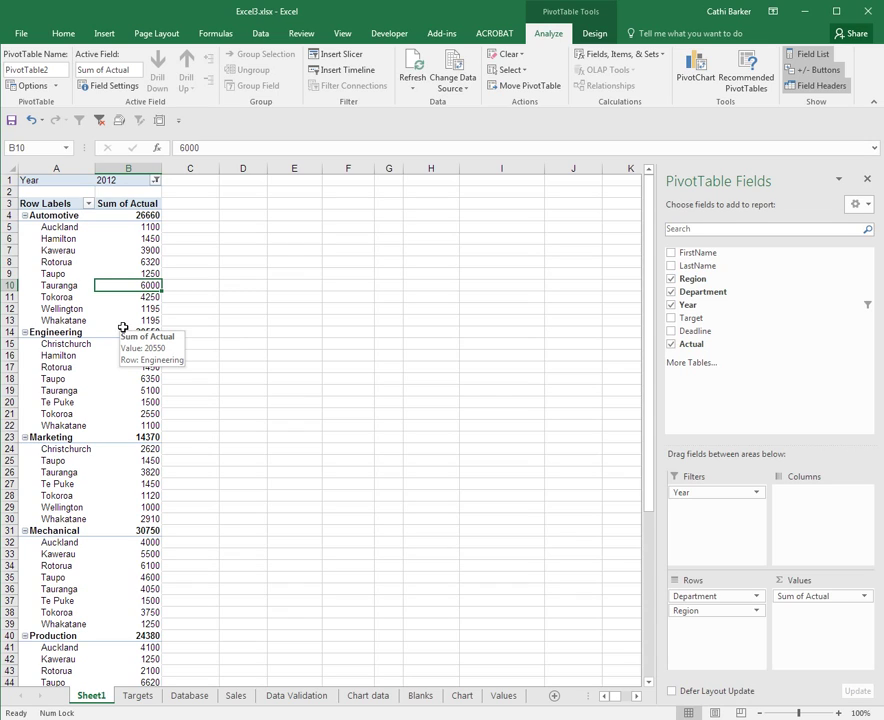
Reset the Year report filter to show all years
{"action": "left_click", "coordinate": [155, 180]}
{"action": "left_click", "coordinate": [40, 213]}
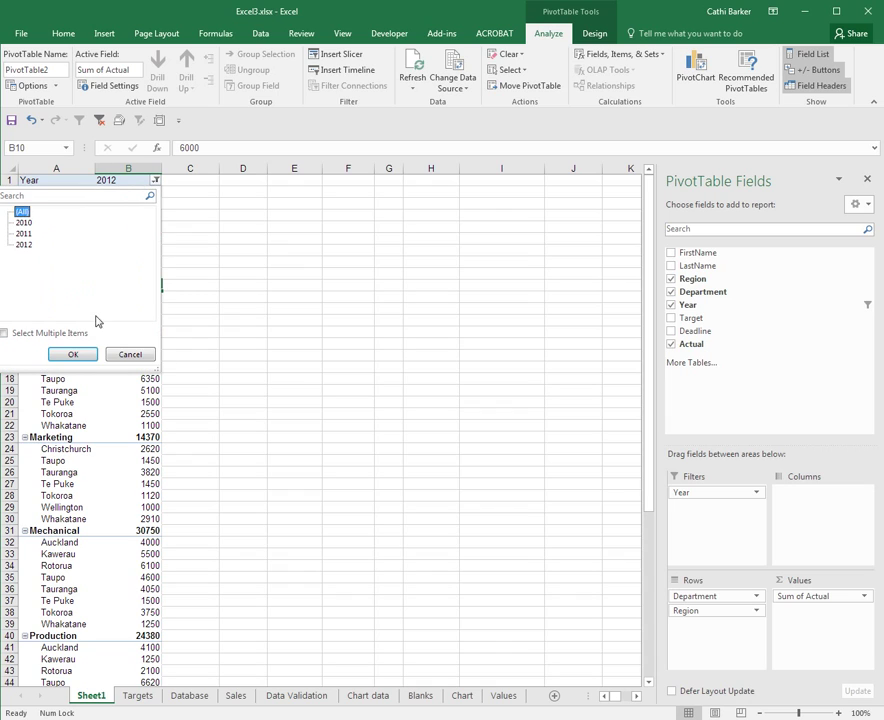
{"action": "left_click", "coordinate": [76, 353]}
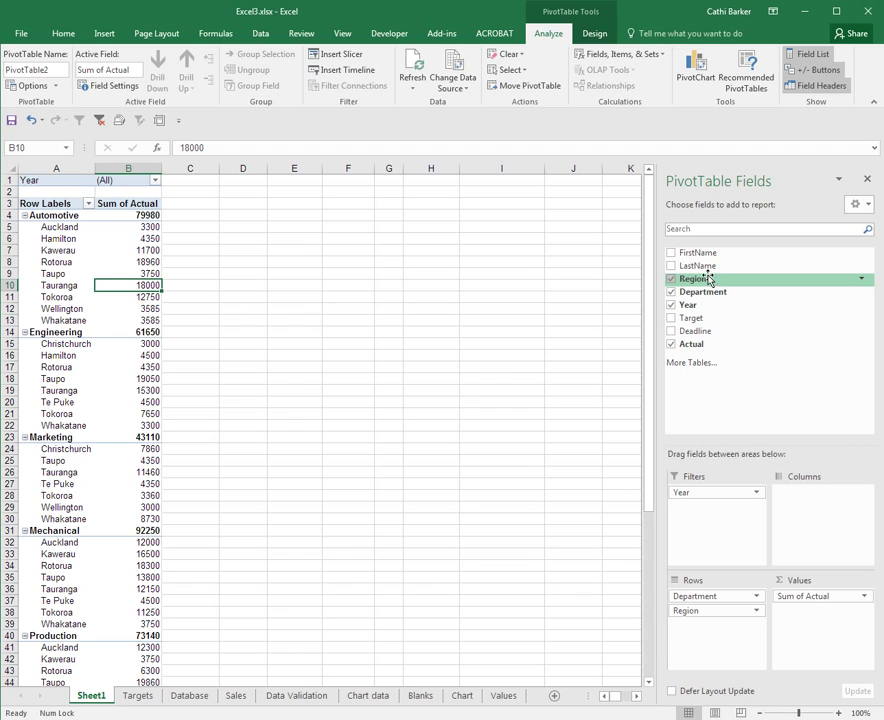
Move the Region field to the report filters below Year and filter the pivot table to Auckland
{"action": "left_click_drag", "start_coordinate": [703, 281], "coordinate": [722, 507]}
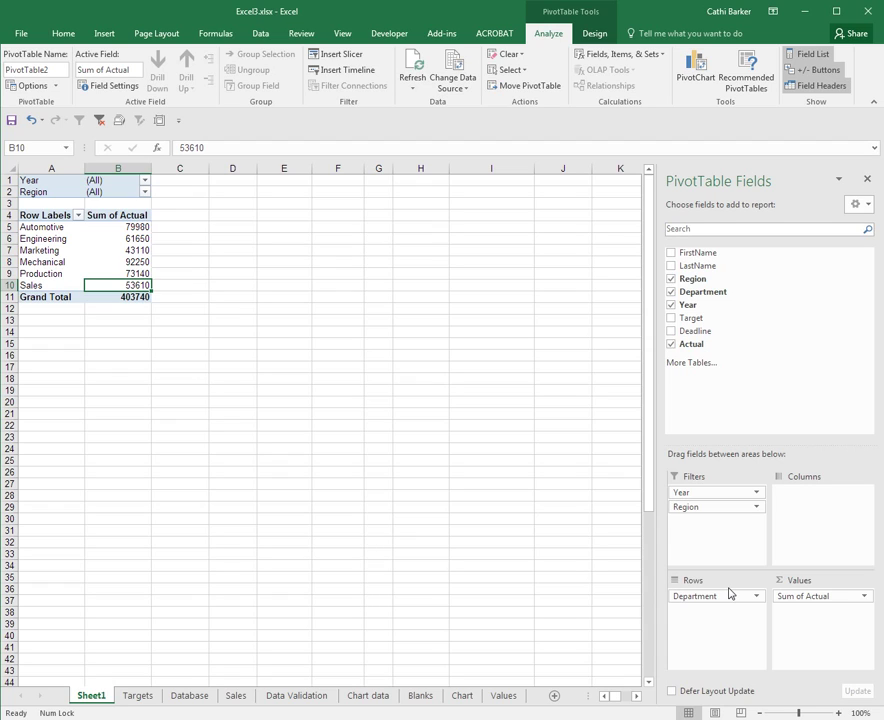
{"action": "left_click", "coordinate": [145, 192]}
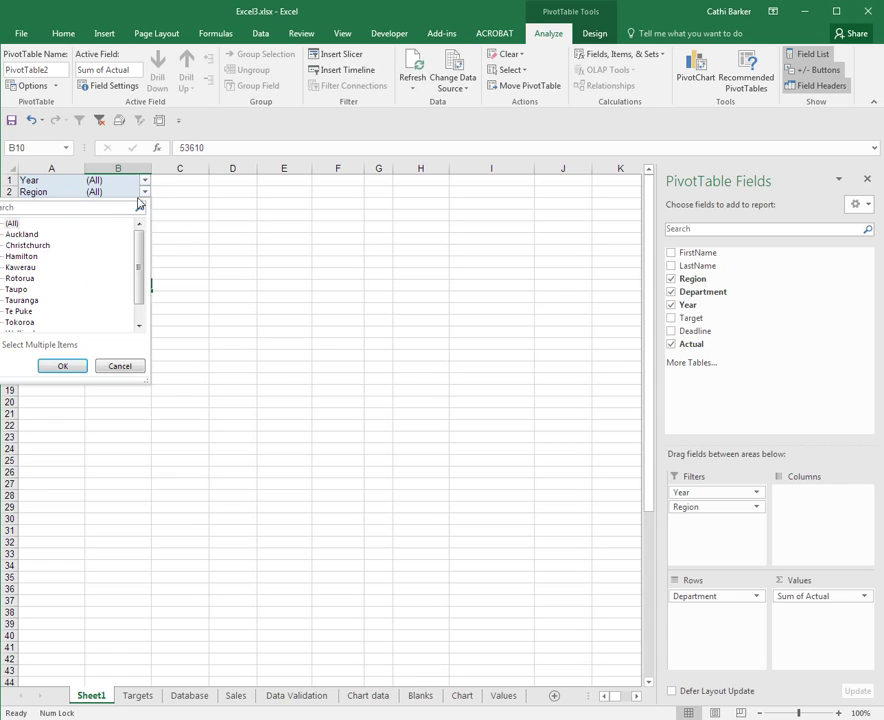
{"action": "left_click", "coordinate": [22, 236]}
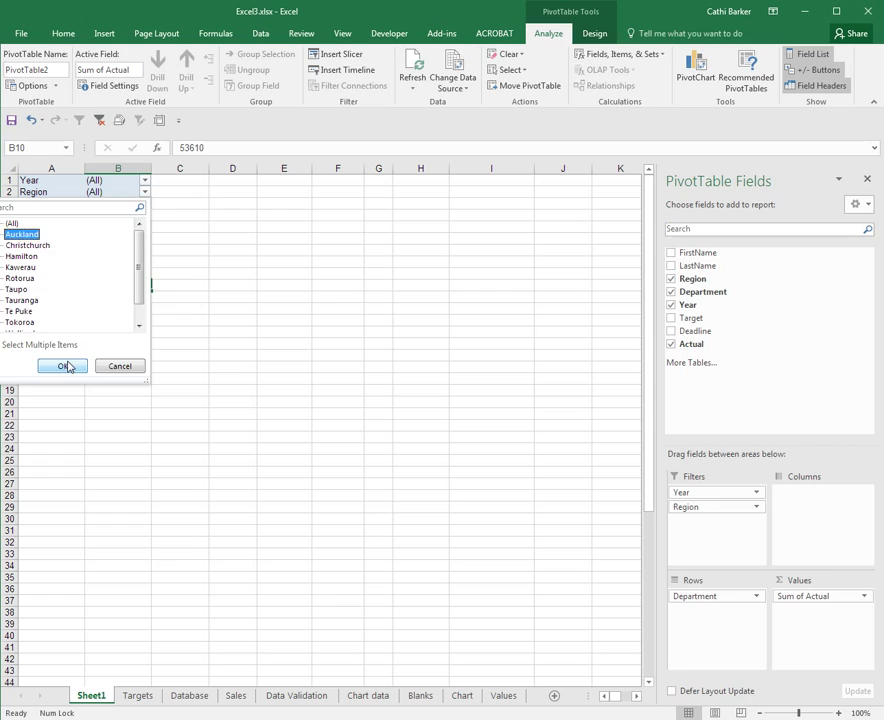
{"action": "left_click", "coordinate": [62, 366]}
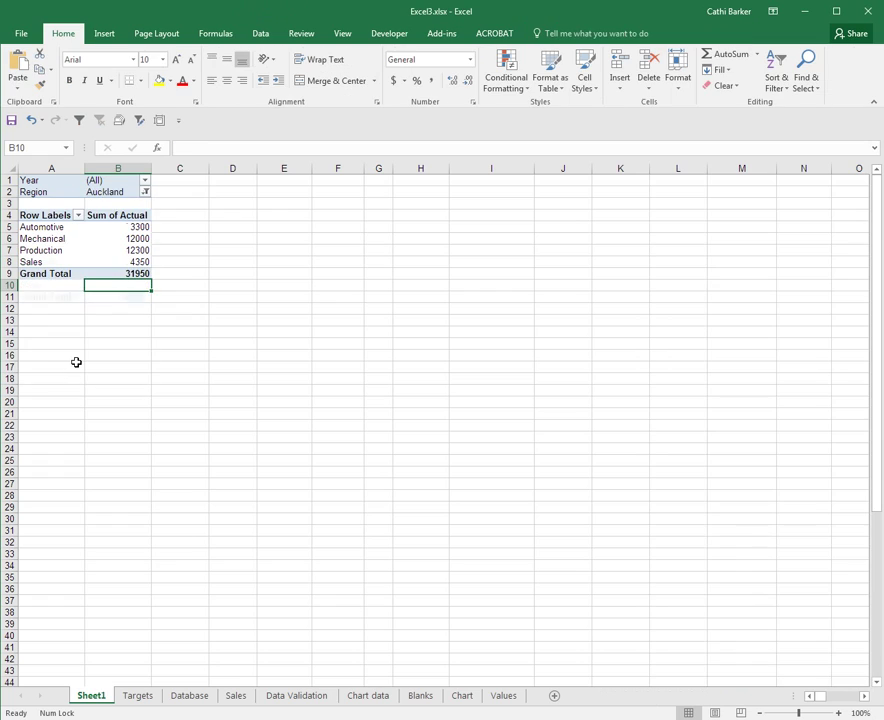
{"action": "left_click", "coordinate": [116, 262]}
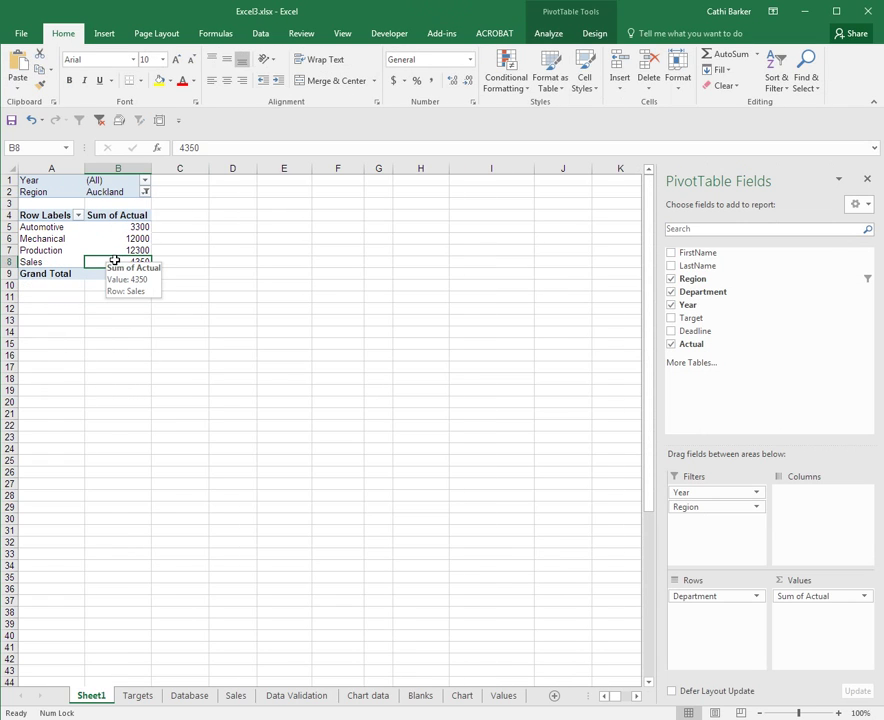
Set the Year report filter to 2012 alongside the region filter
{"action": "left_click", "coordinate": [145, 180]}
{"action": "left_click", "coordinate": [14, 244]}
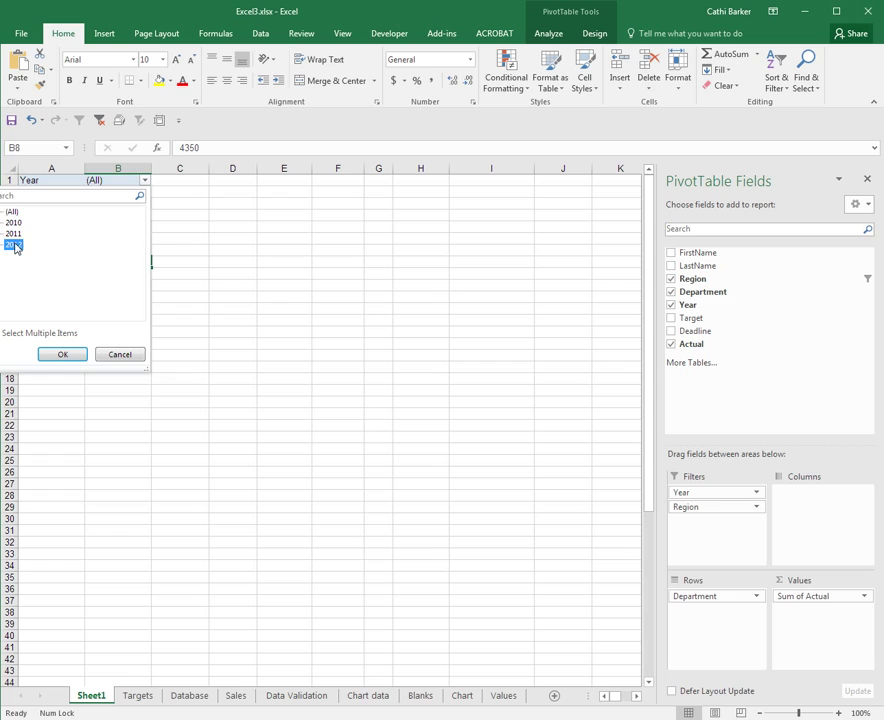
{"action": "left_click", "coordinate": [64, 354]}
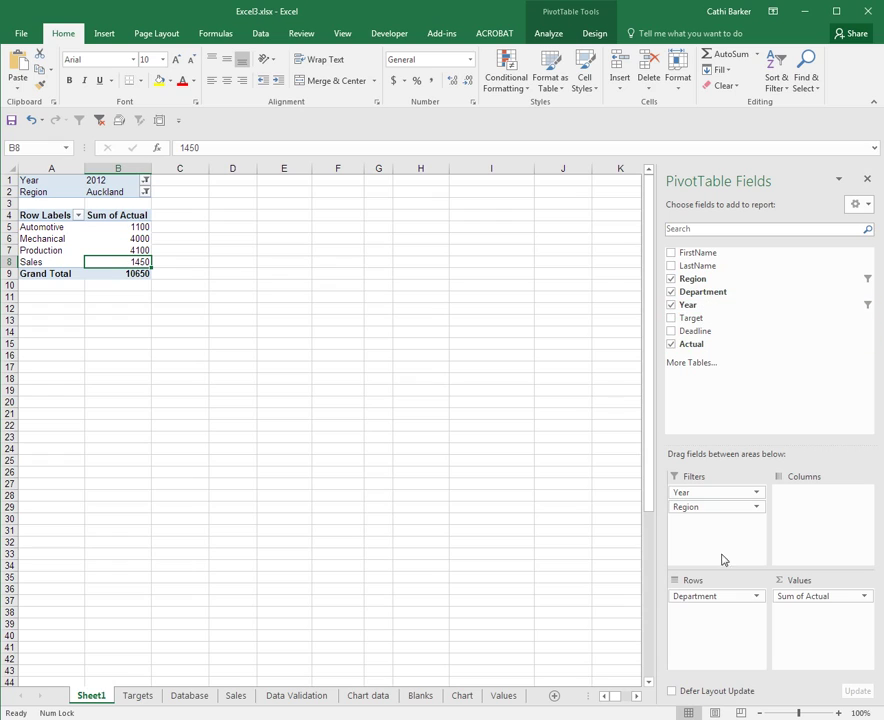
Move Department to the pivot table's columns and add LastName as the row field
{"action": "left_click_drag", "start_coordinate": [710, 598], "coordinate": [810, 528]}
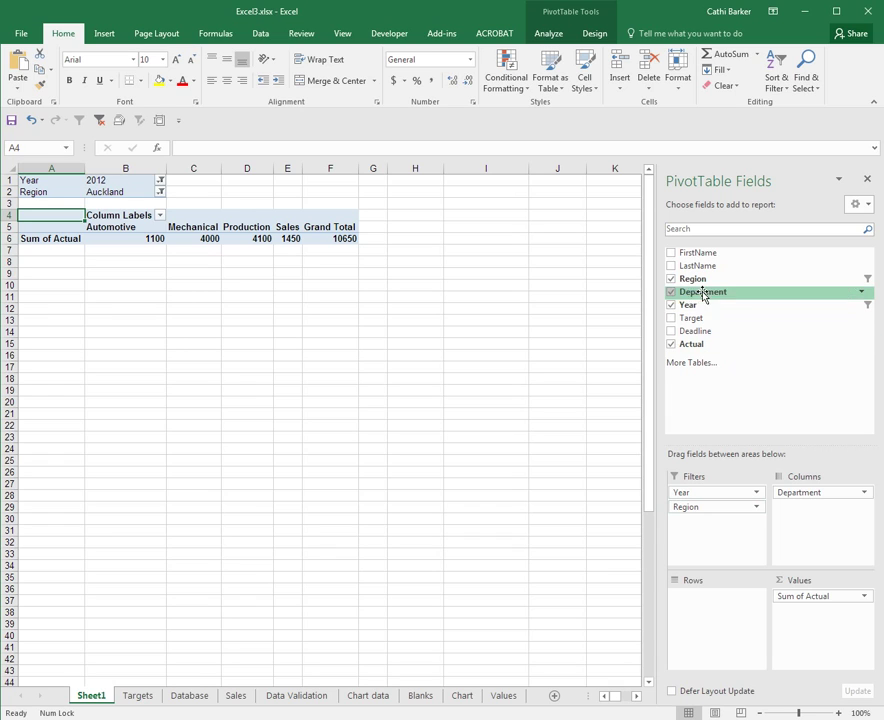
{"action": "left_click_drag", "start_coordinate": [698, 266], "coordinate": [717, 613]}
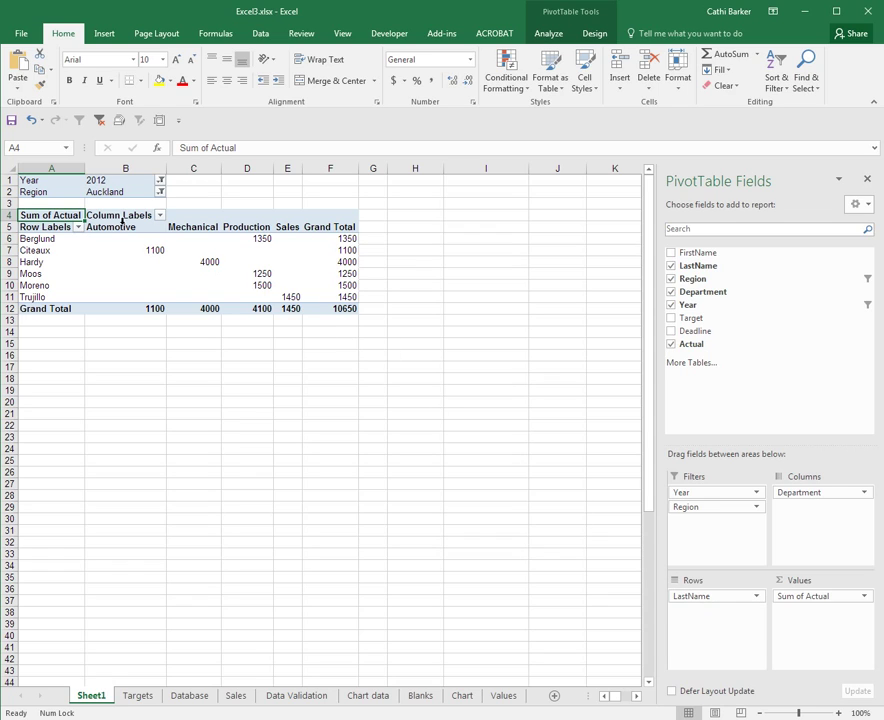
Clear the Year and Region report filters so the pivot table covers all data
{"action": "left_click_drag", "start_coordinate": [113, 180], "coordinate": [97, 195]}
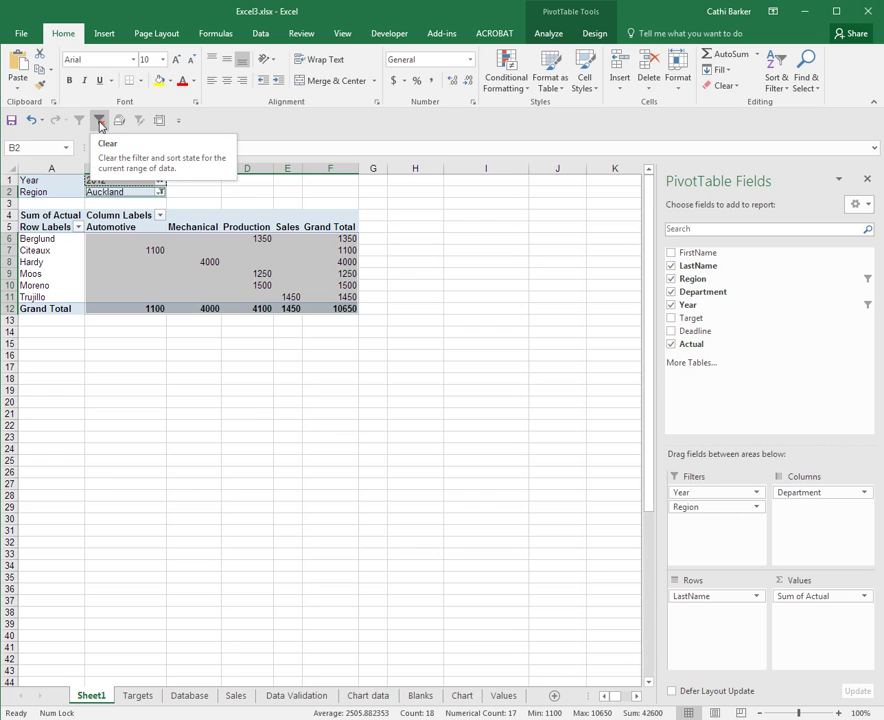
{"action": "left_click", "coordinate": [99, 122]}
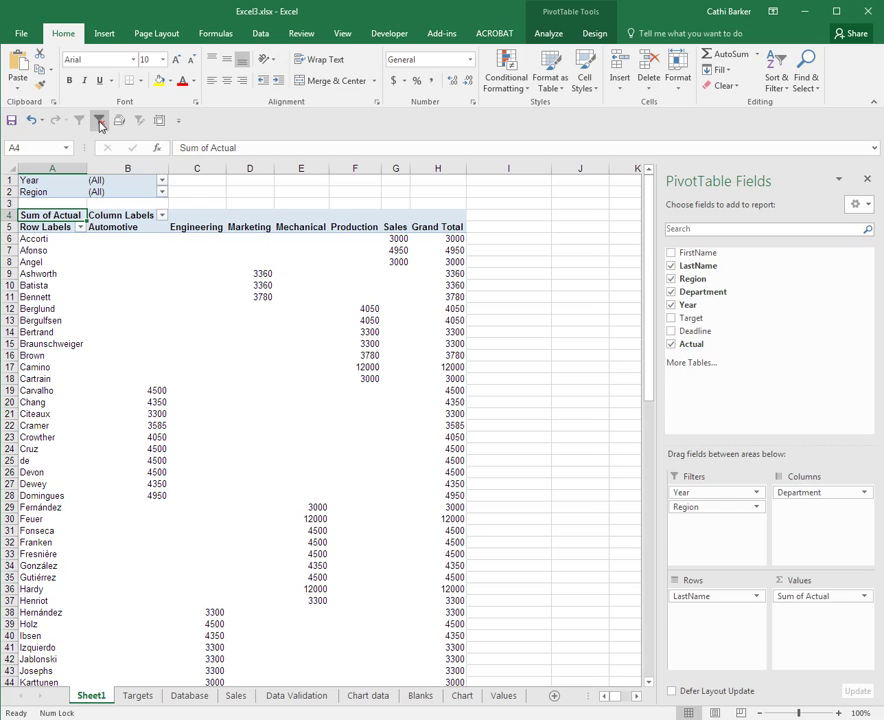
{"action": "left_click", "coordinate": [46, 241]}
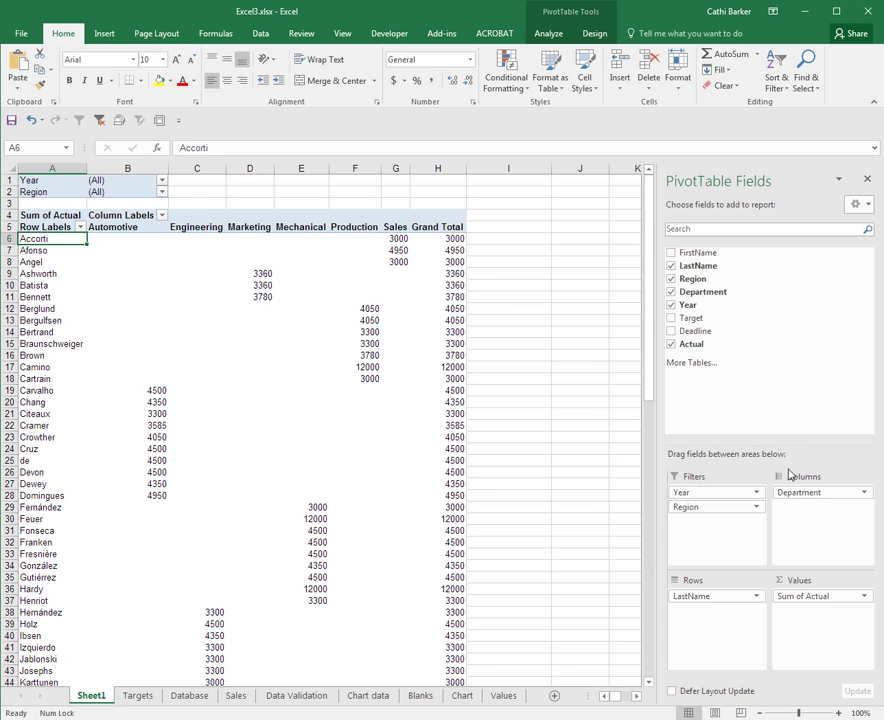
Add Target as a second value field below Sum of Actual and move the Values field from columns to rows under LastName
{"action": "left_click_drag", "start_coordinate": [690, 322], "coordinate": [799, 616]}
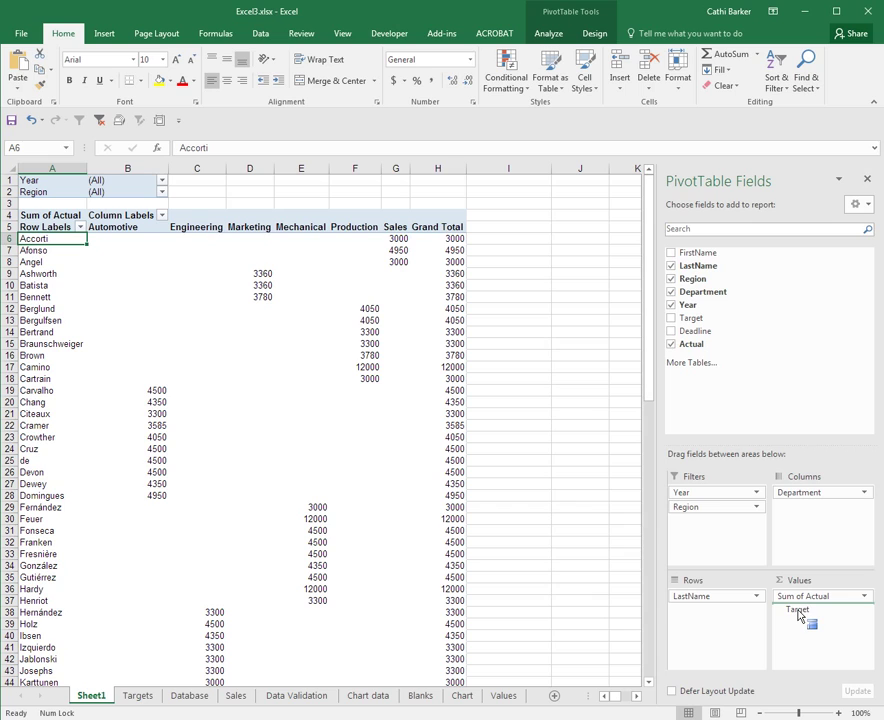
{"action": "left_click_drag", "start_coordinate": [799, 616], "coordinate": [798, 612]}
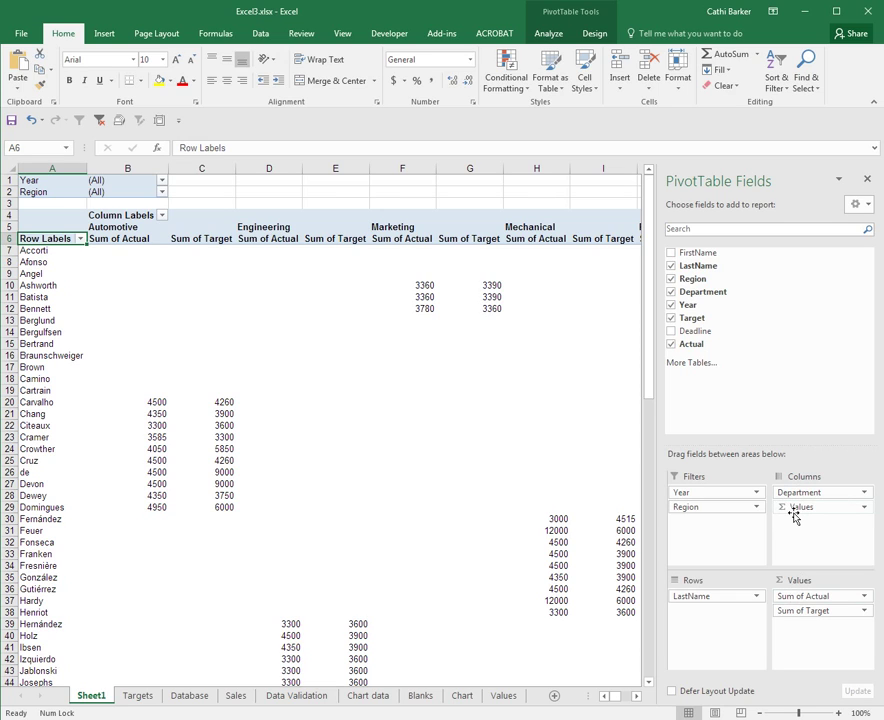
{"action": "left_click", "coordinate": [116, 240]}
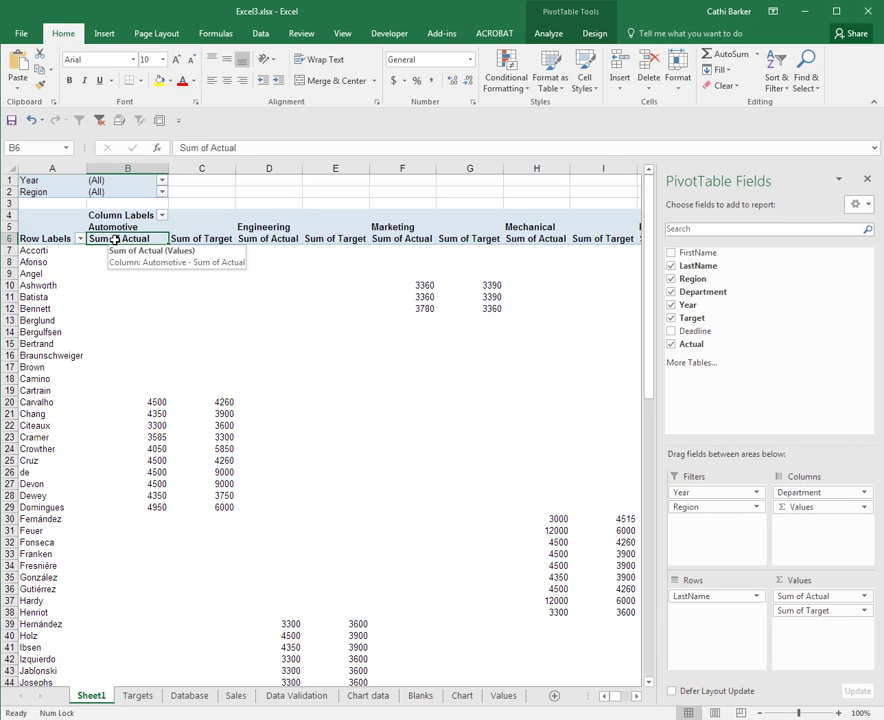
{"action": "left_click", "coordinate": [195, 240]}
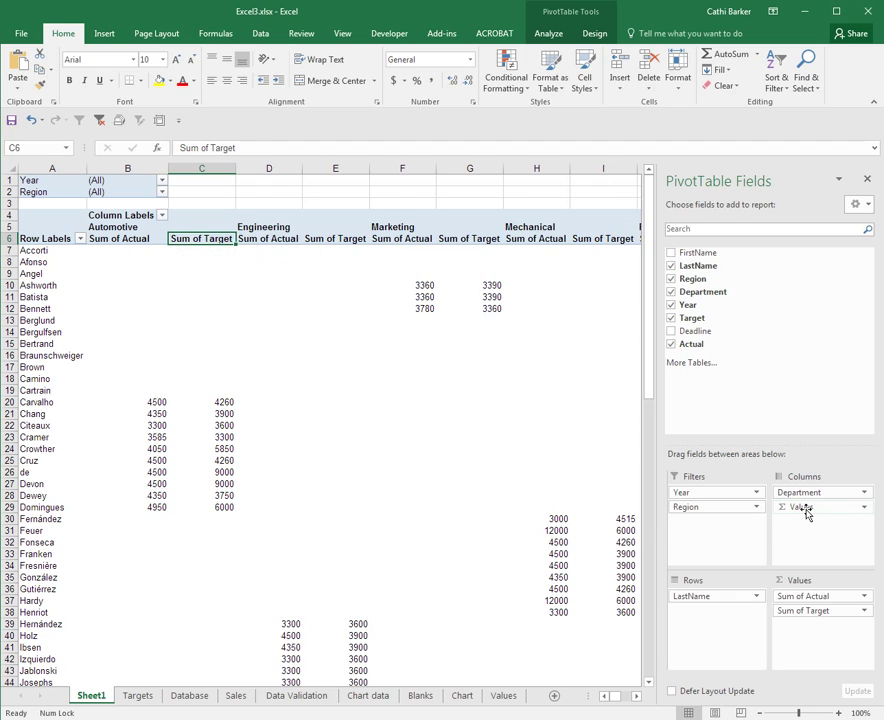
{"action": "left_click_drag", "start_coordinate": [806, 510], "coordinate": [743, 627]}
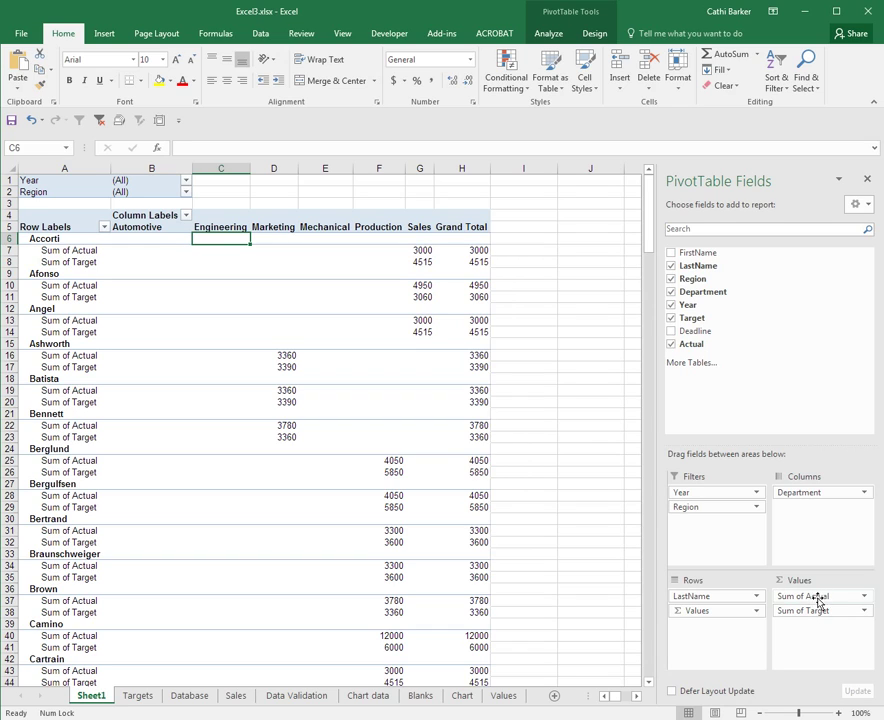
Rename the Sum of Actual value field as "Total Actual" in its value field settings
{"action": "left_click", "coordinate": [818, 597]}
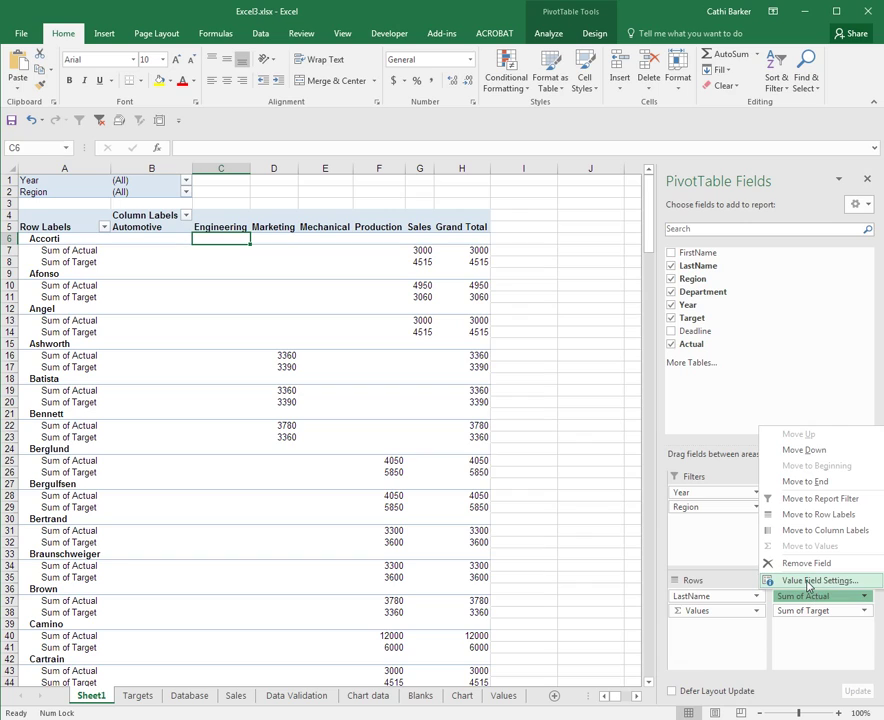
{"action": "left_click", "coordinate": [808, 581]}
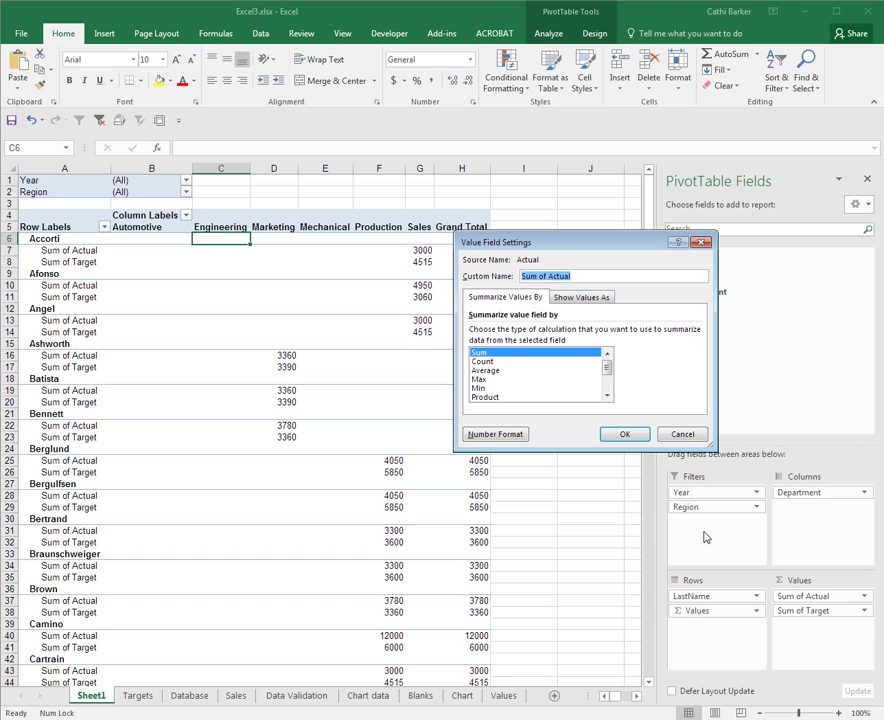
{"action": "type", "text": "Total"}
{"action": "left_click", "coordinate": [625, 435]}
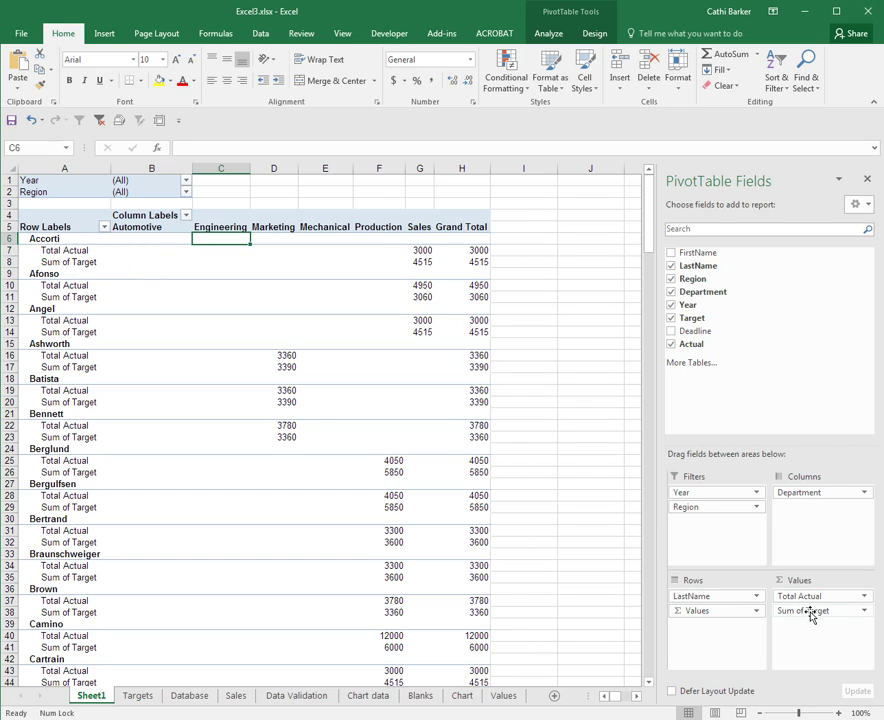
Rename the Sum of Target value field as "Total Target" in its value field settings
{"action": "left_click_drag", "start_coordinate": [811, 616], "coordinate": [813, 615]}
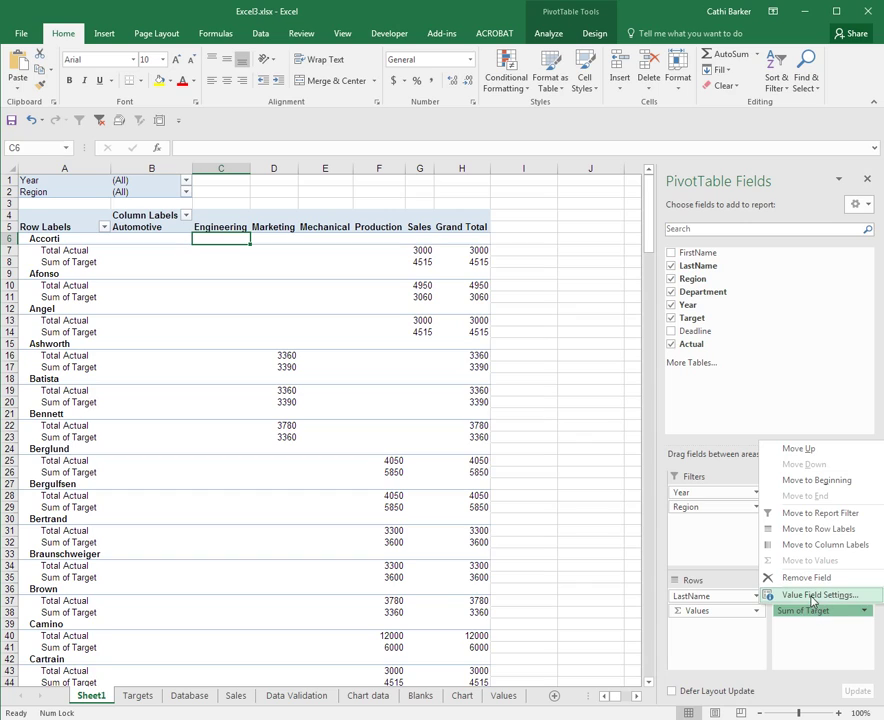
{"action": "left_click", "coordinate": [813, 596]}
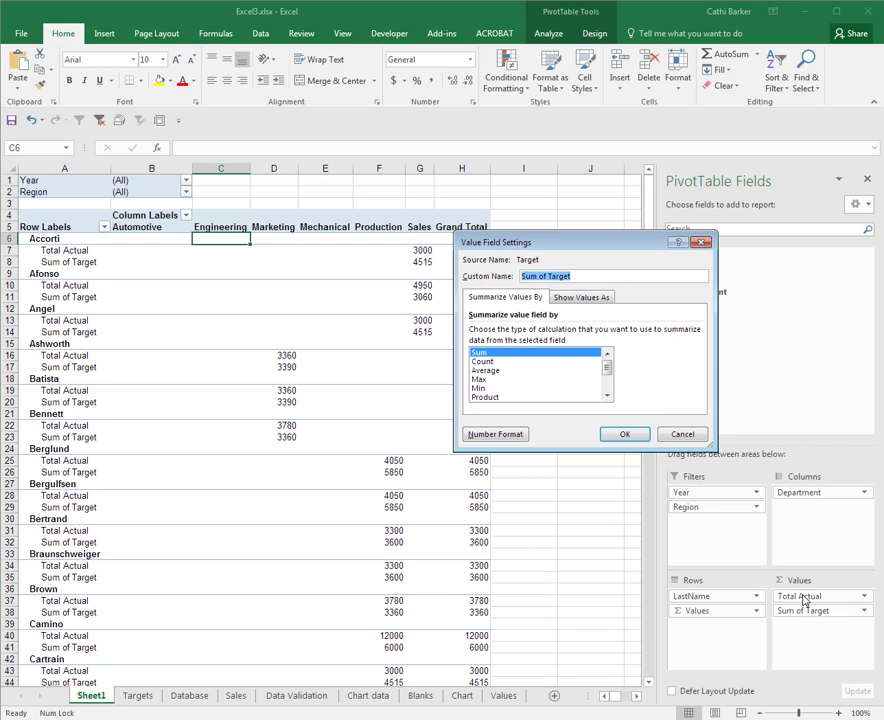
{"action": "type", "text": "Total"}
{"action": "left_click", "coordinate": [627, 435]}
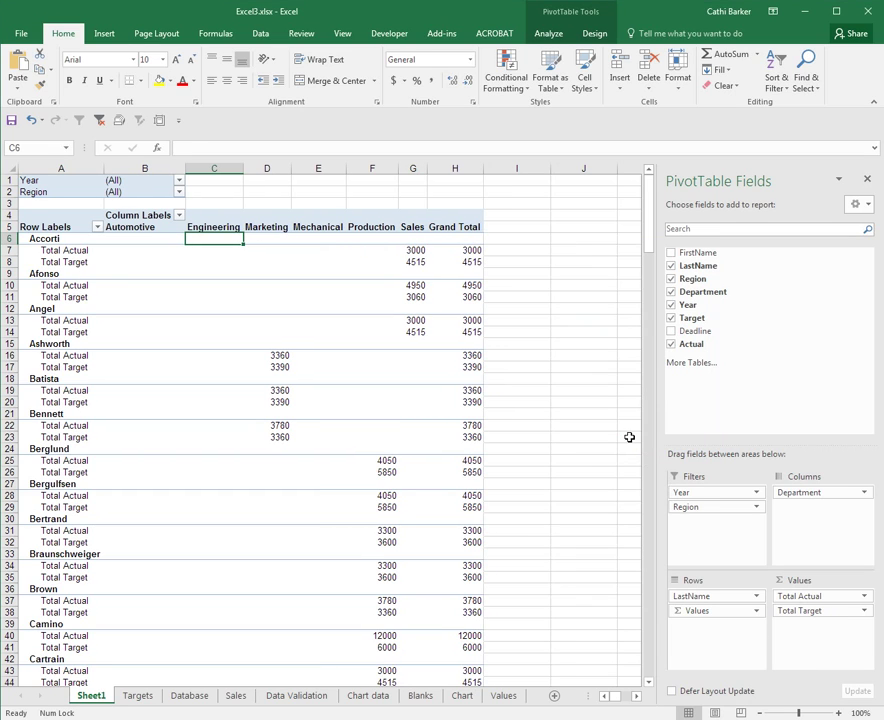